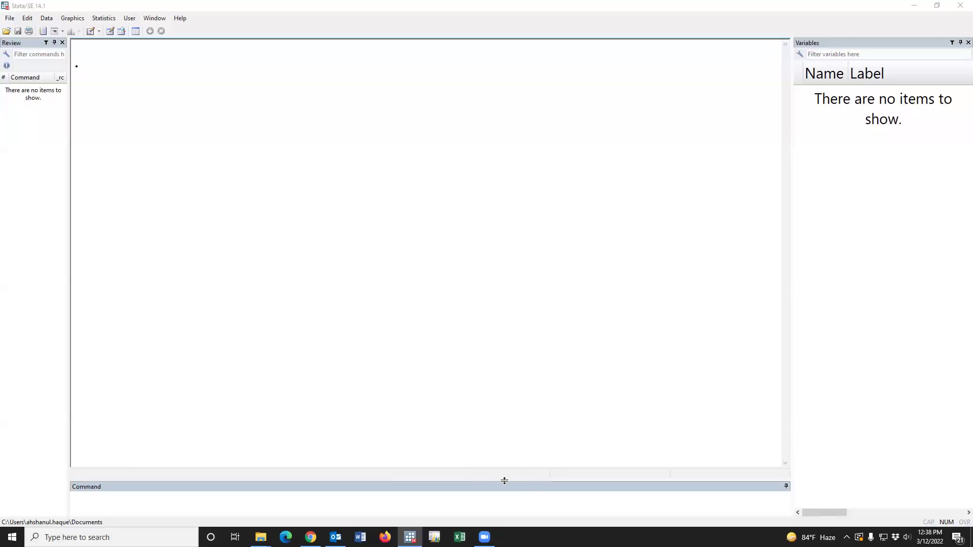
# Drag the Results/Command splitter up slightly to give command entry more height.
pyautogui.moveTo(504, 478); pyautogui.dragTo(510, 465)
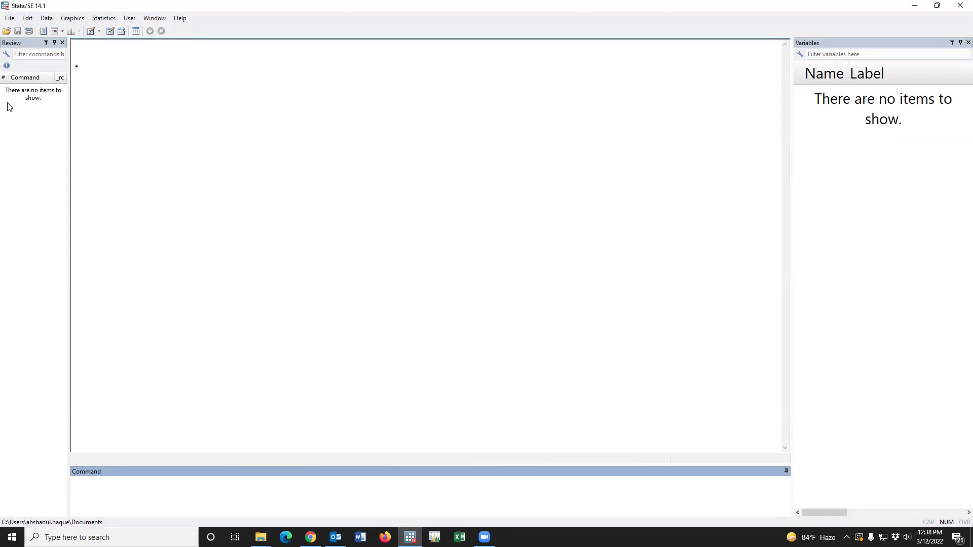
# Load Data_logit.dta from the HRG_PPT folder and scroll through its variables.
pyautogui.click(8, 33)
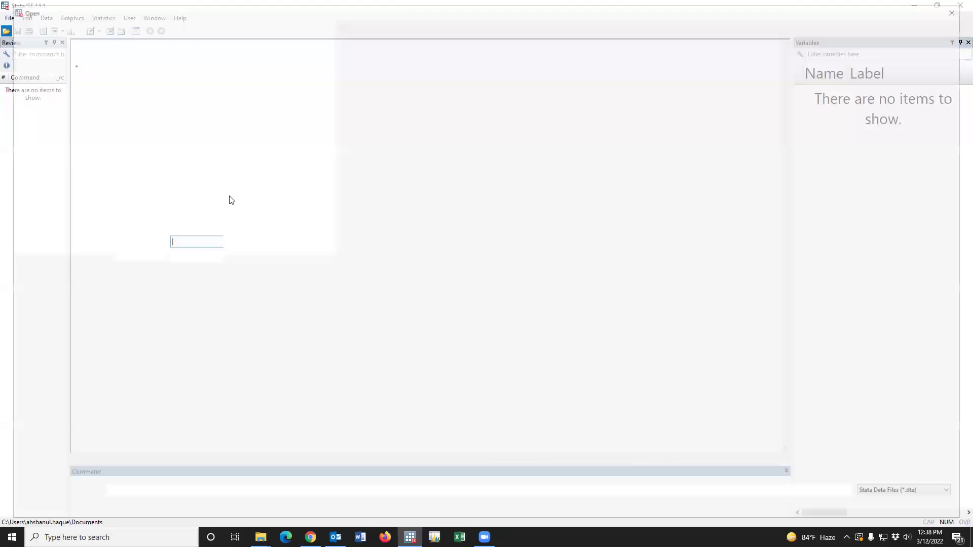
pyautogui.click(128, 141)
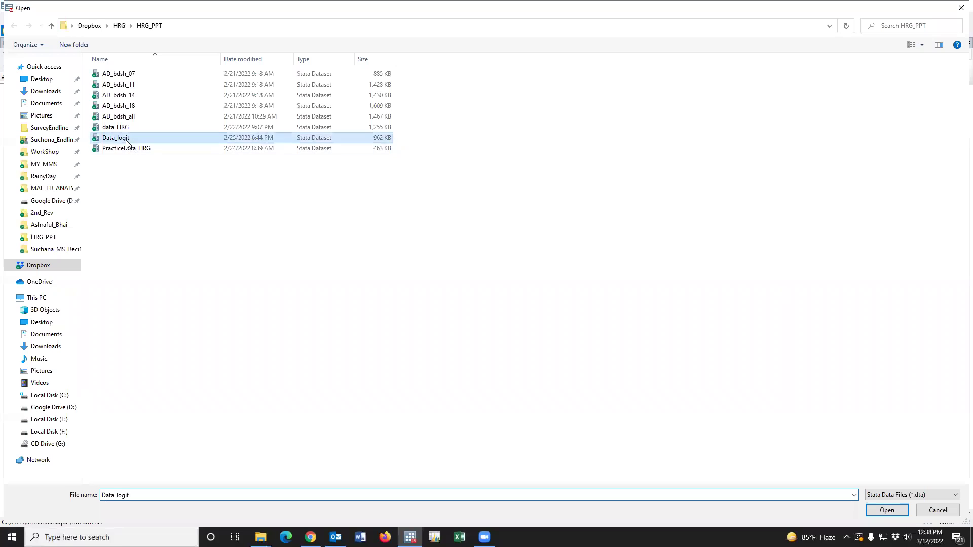
pyautogui.press('Return')
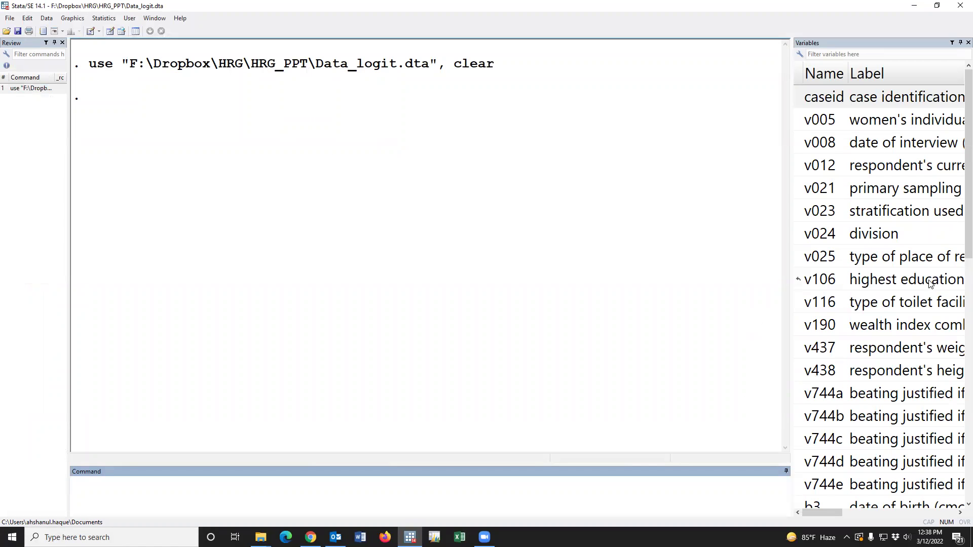
pyautogui.scroll(-2, 874, 274)
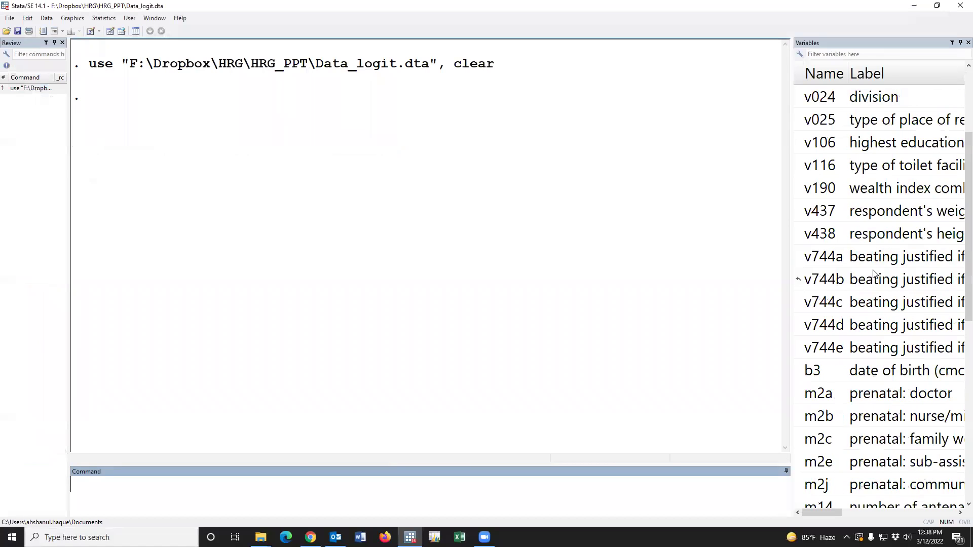
pyautogui.scroll(-6, 874, 274)
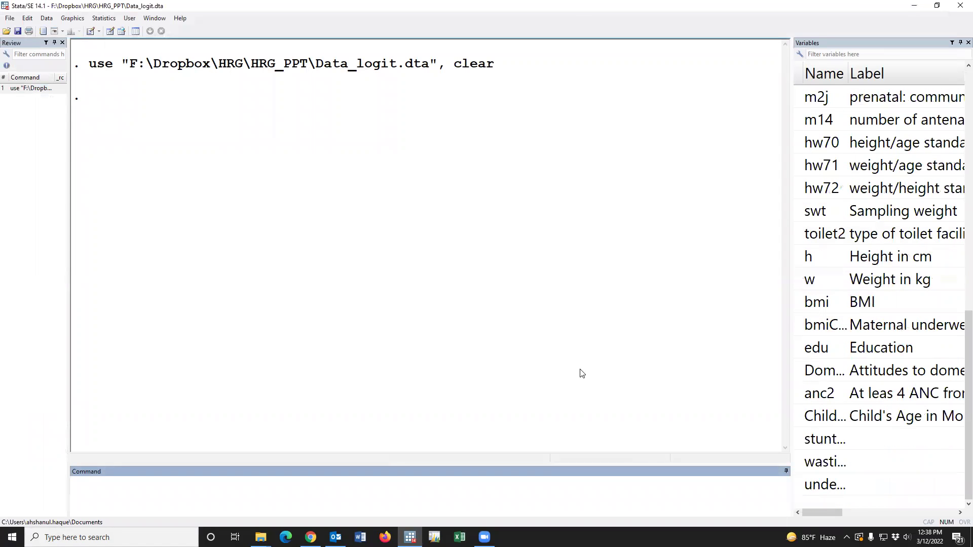
# Tabulate stunting, showing 2,461 stunted of 7,849.
pyautogui.write('tab')
pyautogui.doubleClick(799, 441)
pyautogui.press('Return')
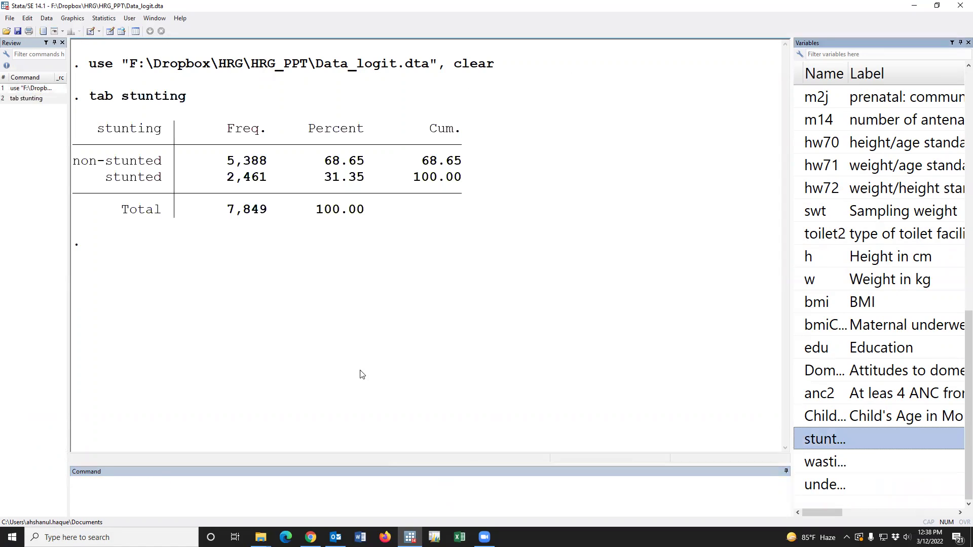
# Tabulate v025 place of residence: 3,057 urban and 5,702 rural.
pyautogui.click(285, 491)
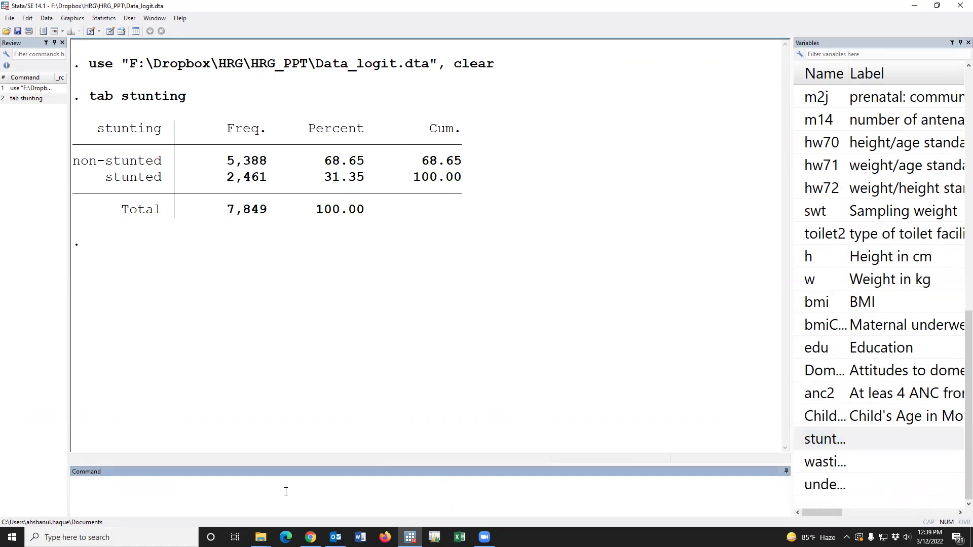
pyautogui.write('and')
pyautogui.press('BackSpace')
pyautogui.press('BackSpace')
pyautogui.press('BackSpace')
pyautogui.press('BackSpace')
pyautogui.scroll(9, 879, 411)
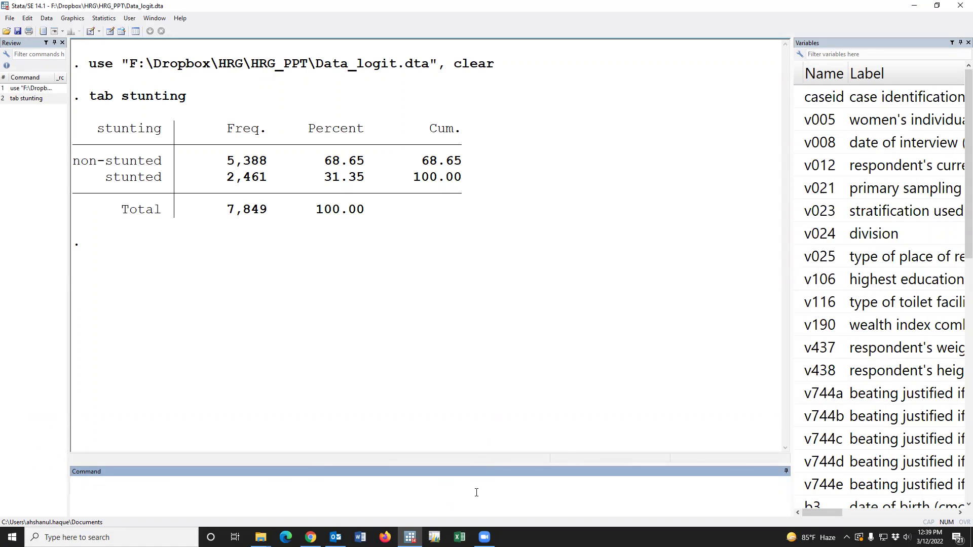
pyautogui.write('ta')
pyautogui.click(799, 256)
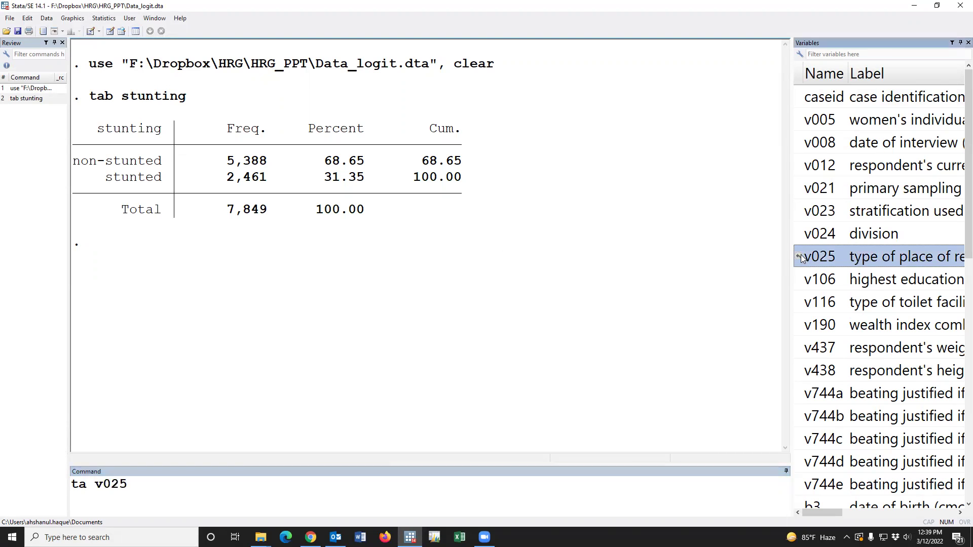
pyautogui.press('Return')
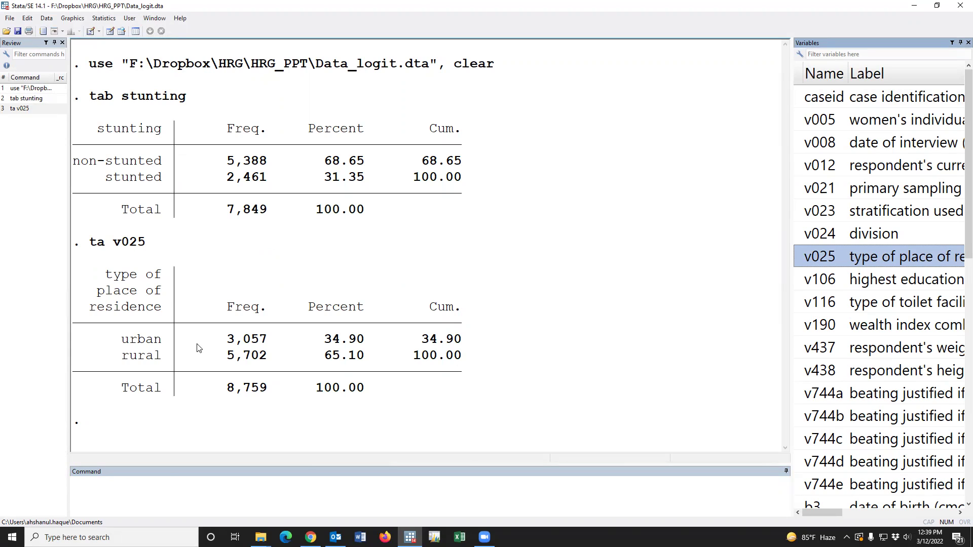
pyautogui.click(170, 485)
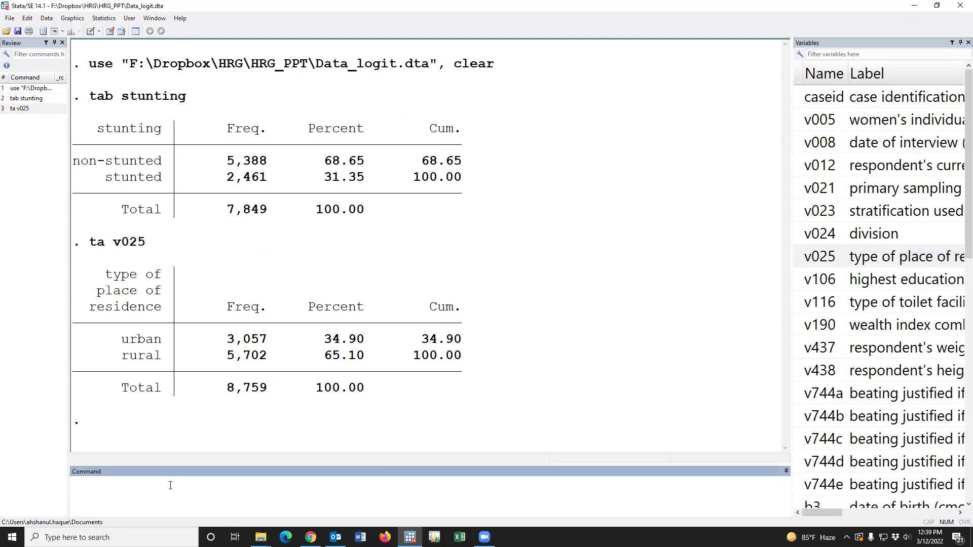
# Create varGold set to 0 for all cases with gen varGold=0.
pyautogui.write('ge')
pyautogui.press('BackSpace')
pyautogui.press('BackSpace')
pyautogui.write('ta')
pyautogui.press('BackSpace')
pyautogui.press('BackSpace')
pyautogui.write('gen varGold=0')
pyautogui.press('Return')
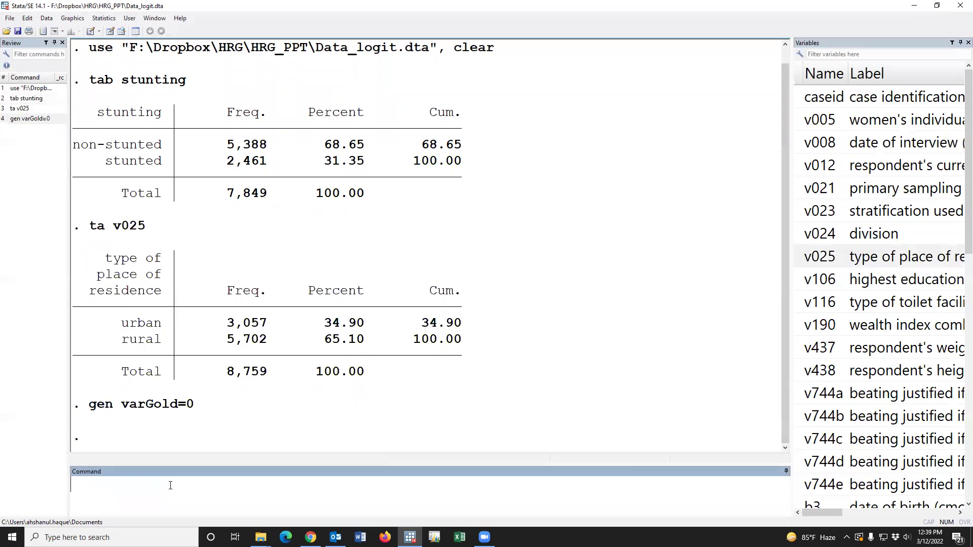
# Run replace varGold=1 if v025==1, changing 3,057 urban cases.
pyautogui.write('replace')
pyautogui.scroll(-6, 894, 420)
pyautogui.scroll(-2, 894, 423)
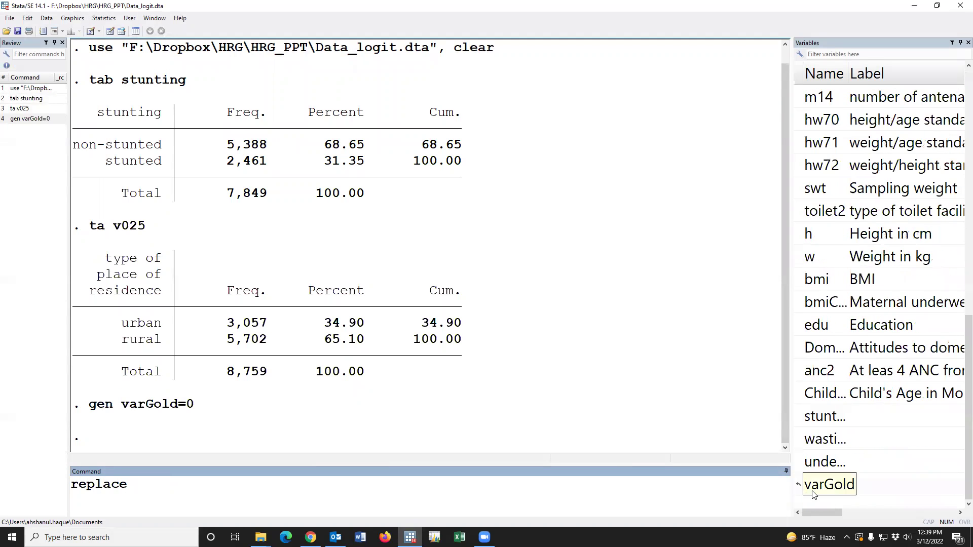
pyautogui.click(832, 484)
pyautogui.click(465, 494)
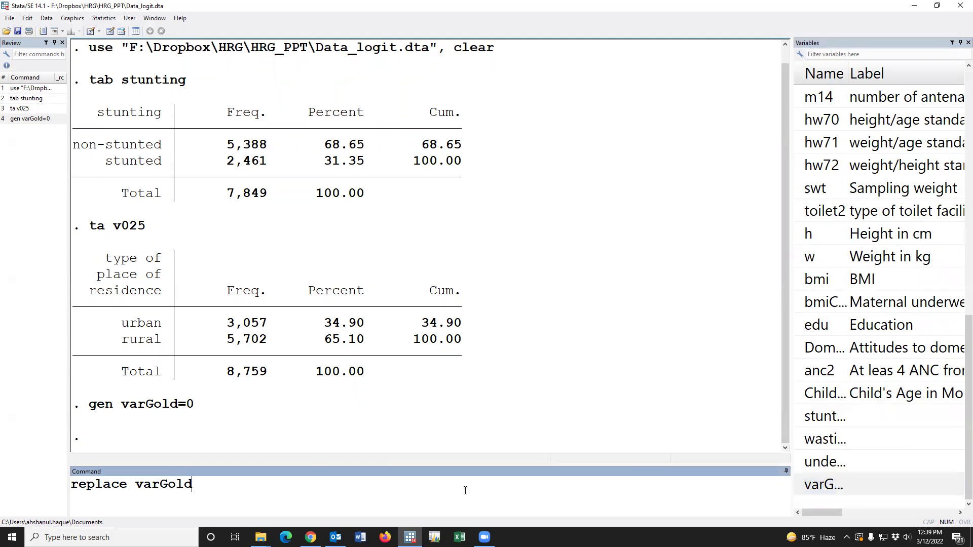
pyautogui.write('=1 if')
pyautogui.scroll(4, 917, 274)
pyautogui.scroll(4, 916, 274)
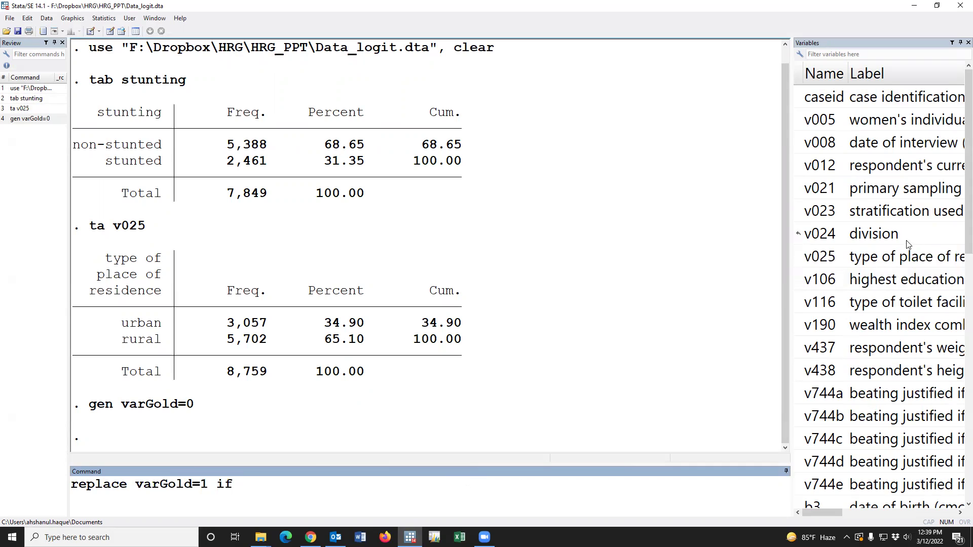
pyautogui.click(799, 256)
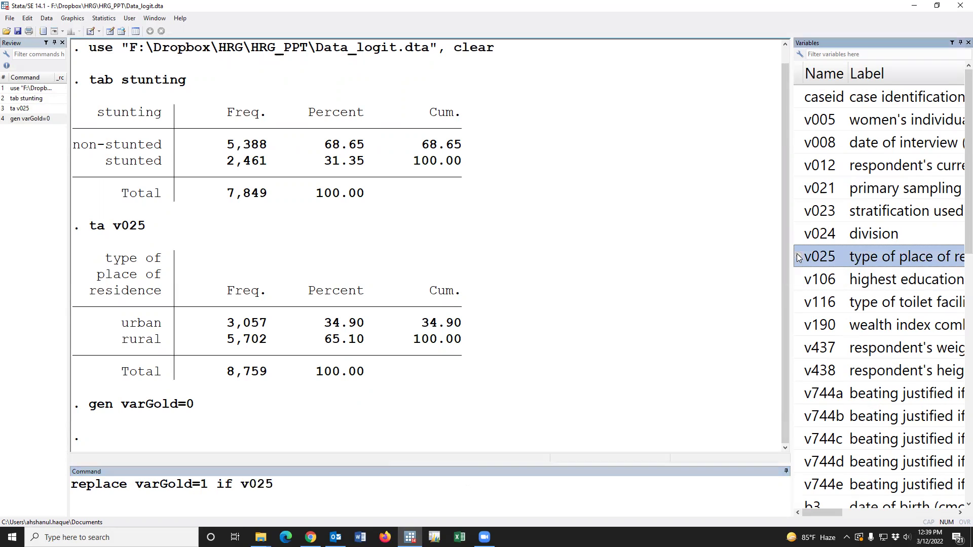
pyautogui.click(456, 486)
pyautogui.write('==')
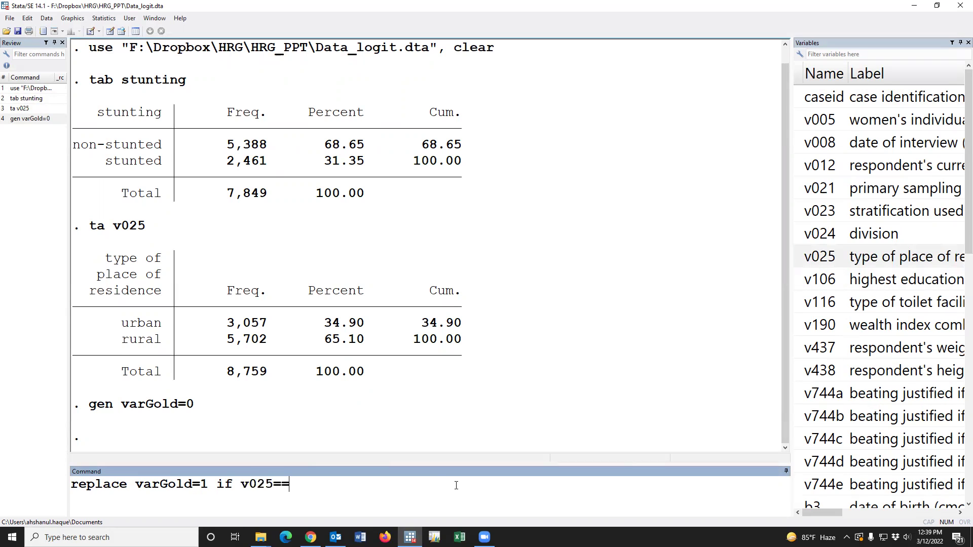
pyautogui.write('1')
pyautogui.press('Return')
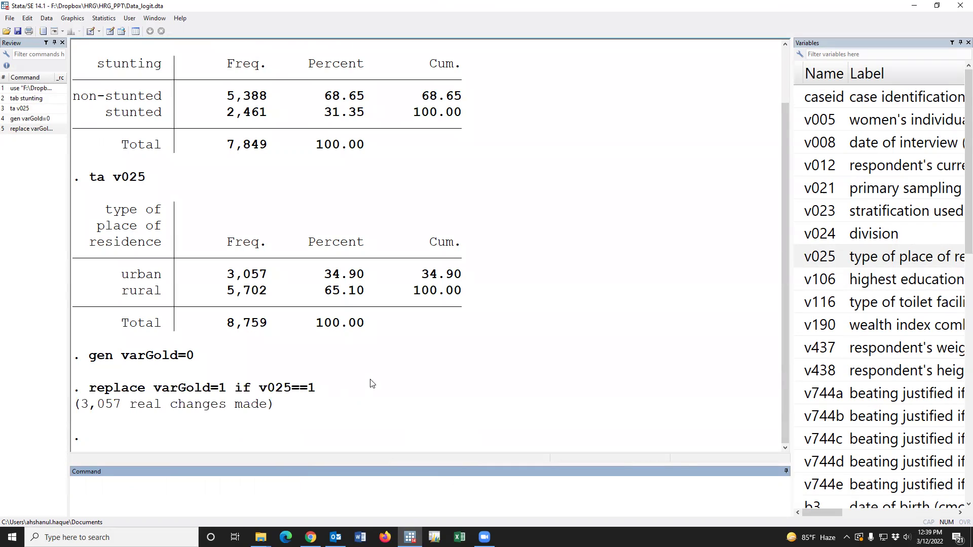
# Highlight varGold and the stunting header in Results, then enlarge the Command pane.
pyautogui.moveTo(89, 357); pyautogui.dragTo(195, 361)
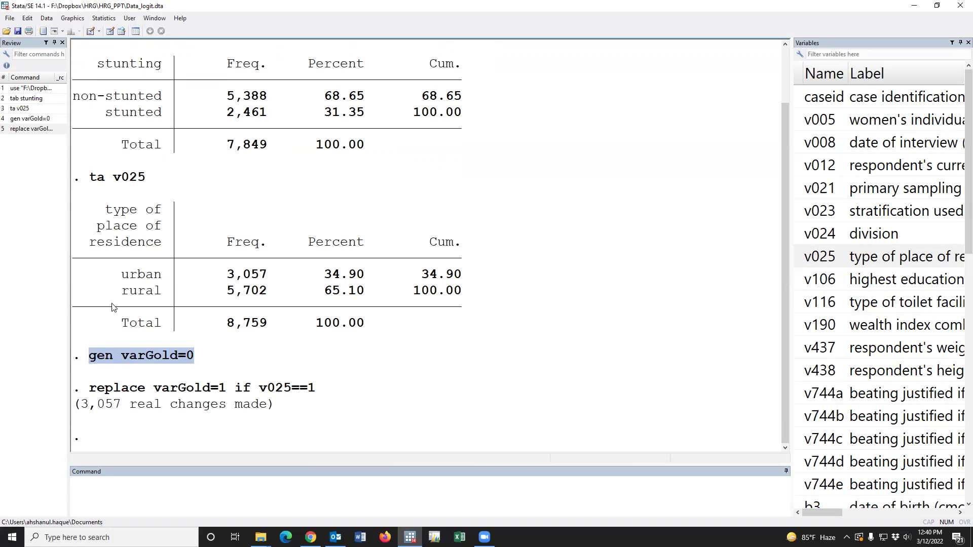
pyautogui.moveTo(94, 67); pyautogui.dragTo(162, 74)
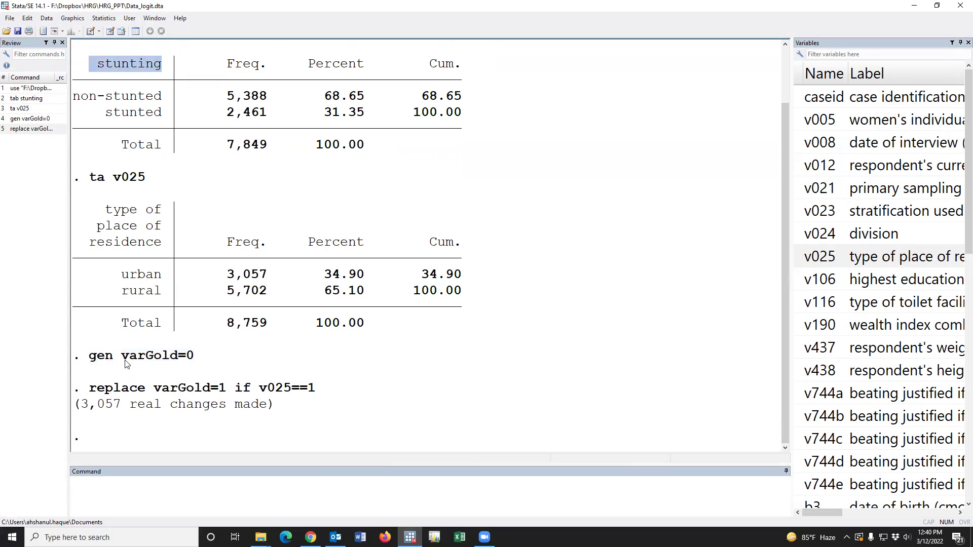
pyautogui.moveTo(122, 357); pyautogui.dragTo(175, 360)
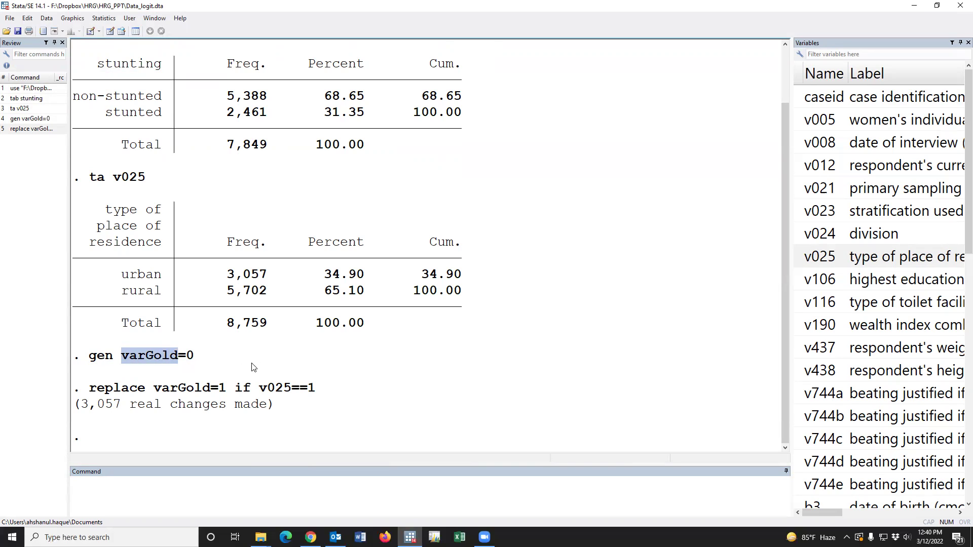
pyautogui.moveTo(268, 464); pyautogui.dragTo(270, 443)
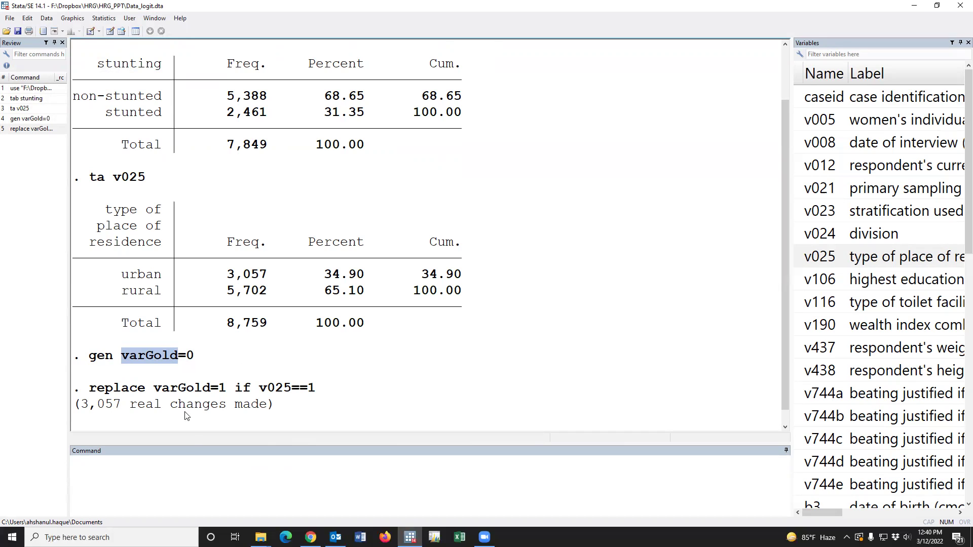
# Run ssc install diagtest, replace; all diagtest files are already up to date.
pyautogui.click(209, 484)
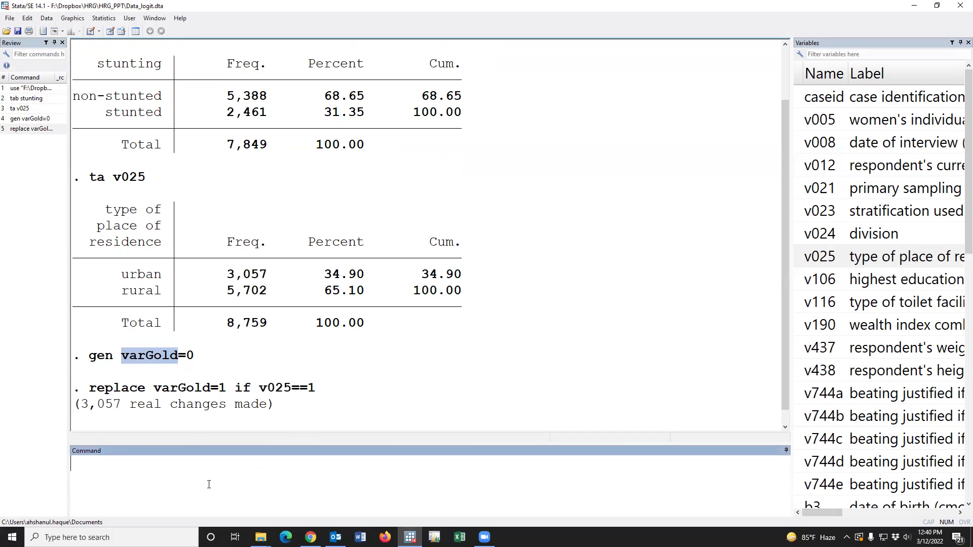
pyautogui.write('ssc install di')
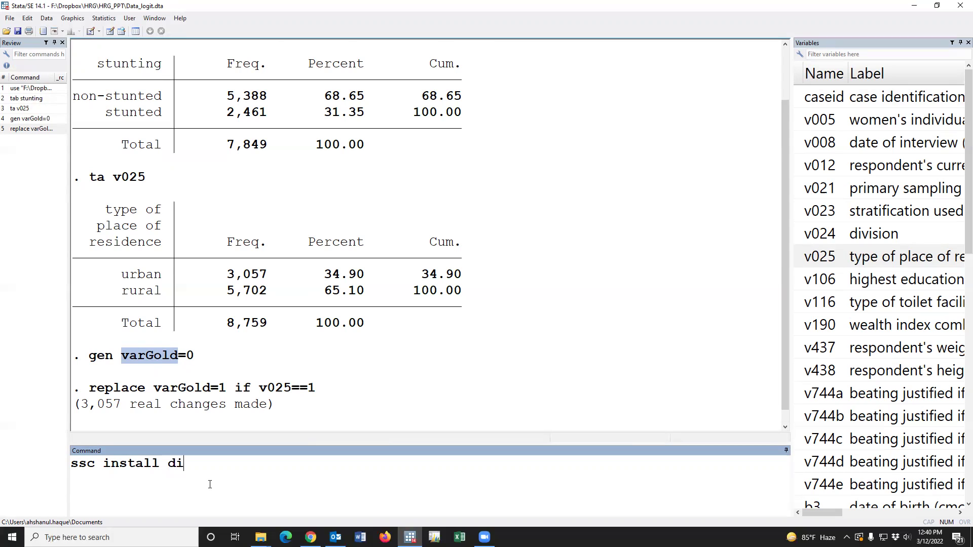
pyautogui.write('agtest')
pyautogui.doubleClick(213, 463)
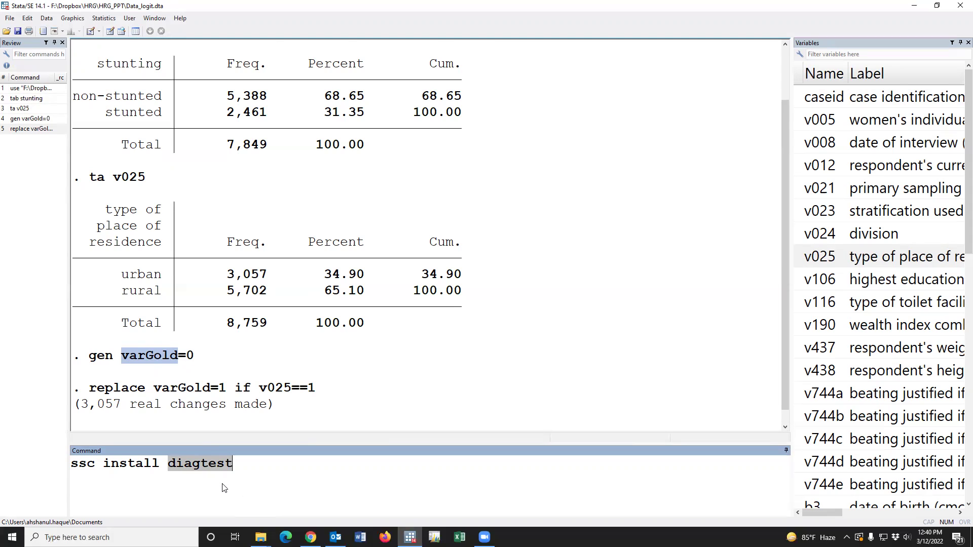
pyautogui.click(248, 468)
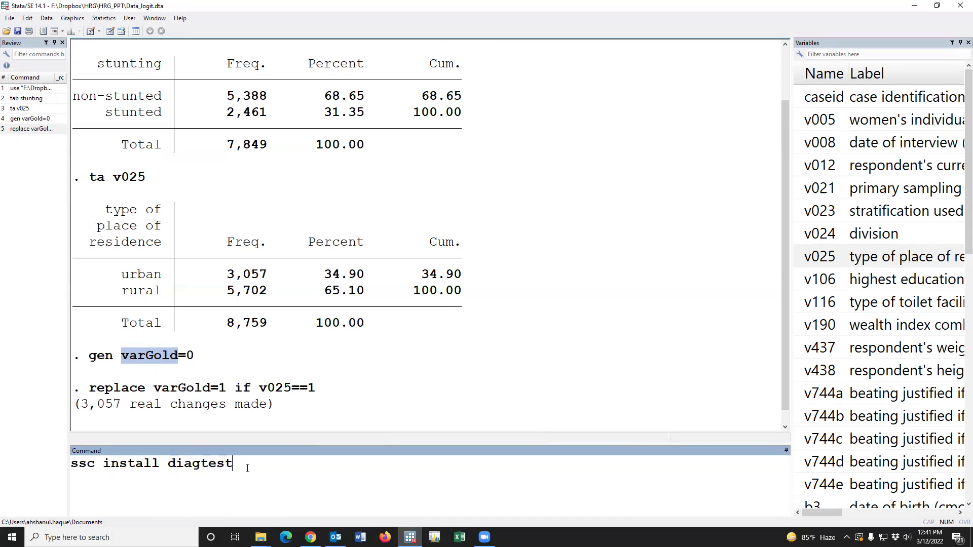
pyautogui.write(', replace')
pyautogui.press('Return')
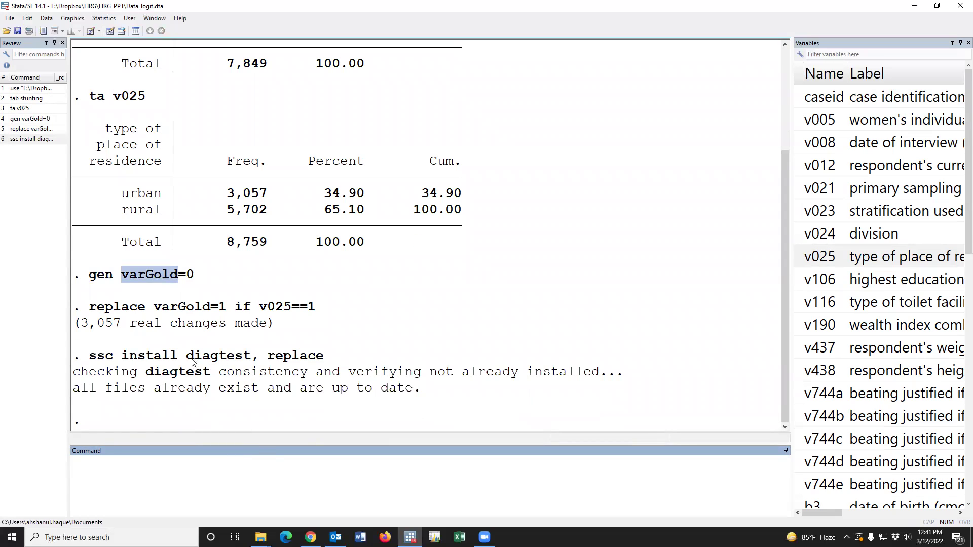
pyautogui.moveTo(186, 356); pyautogui.dragTo(252, 356)
pyautogui.hotkey('ctrl', 'c')
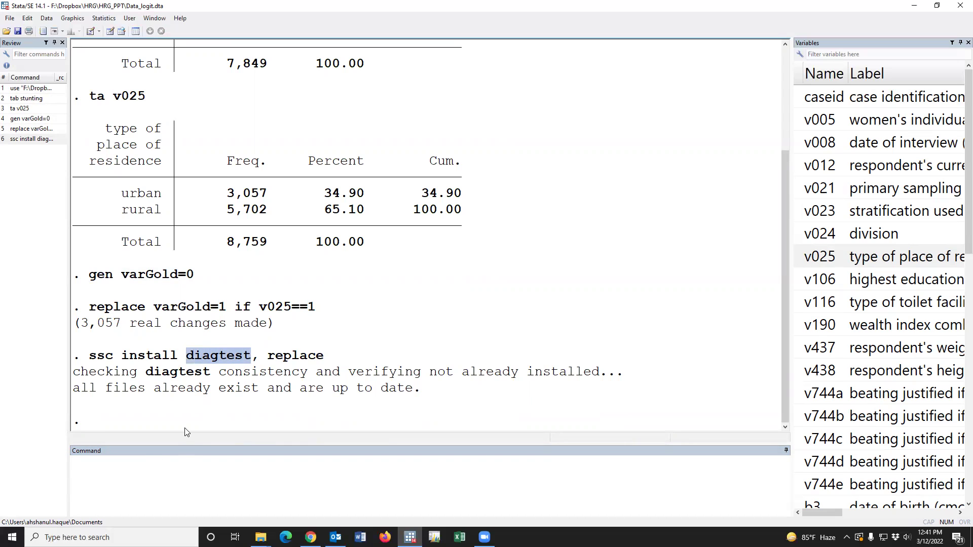
# Run diagtest stunting varGold: sensitivity 26.52%, specificity 66.14%, PPV 28.89%, NPV 63.44%.
pyautogui.click(141, 489)
pyautogui.hotkey('ctrl', 'v')
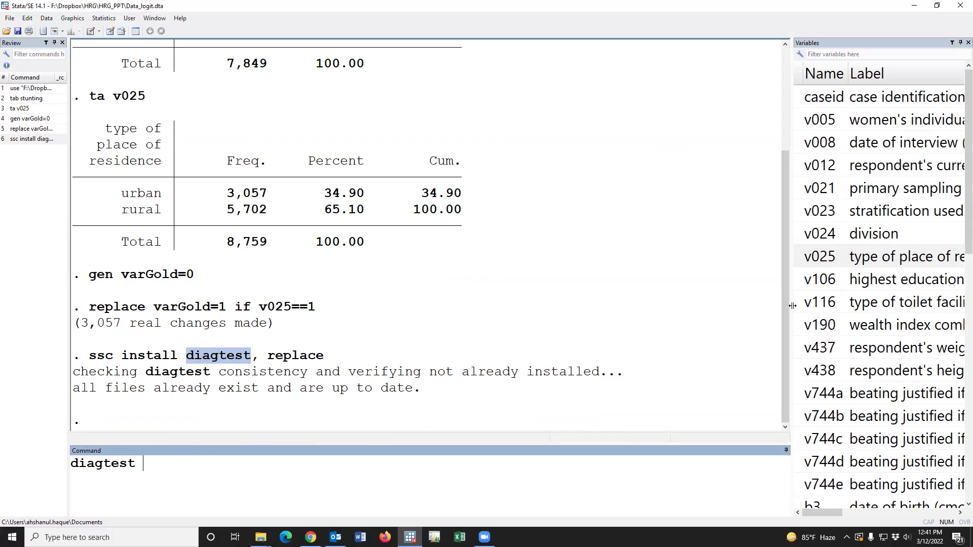
pyautogui.scroll(-8, 903, 294)
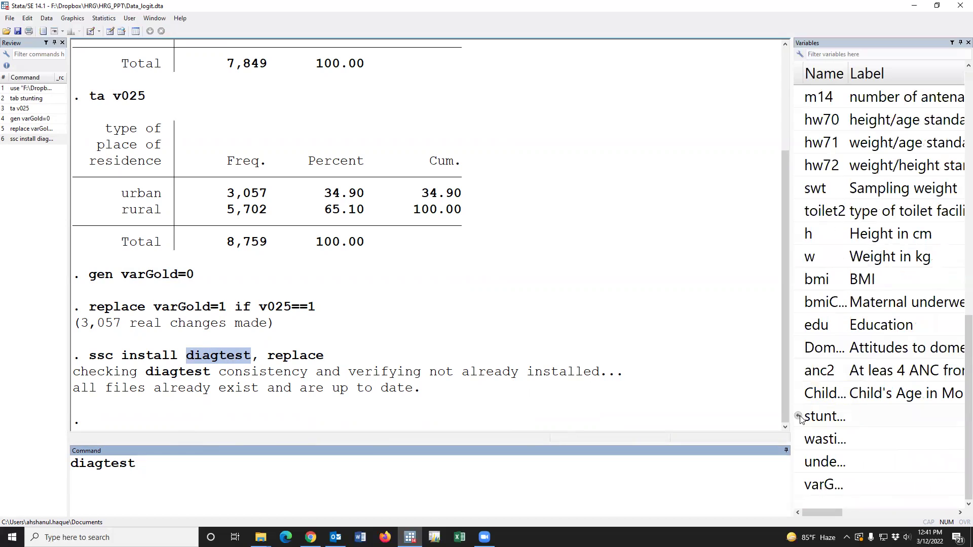
pyautogui.doubleClick(801, 416)
pyautogui.click(249, 489)
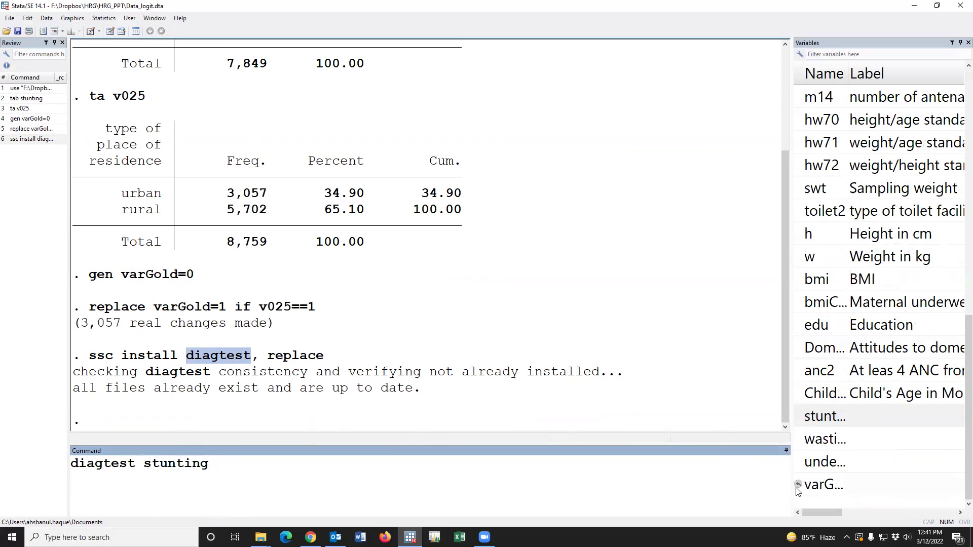
pyautogui.doubleClick(811, 486)
pyautogui.moveTo(314, 484); pyautogui.dragTo(70, 461)
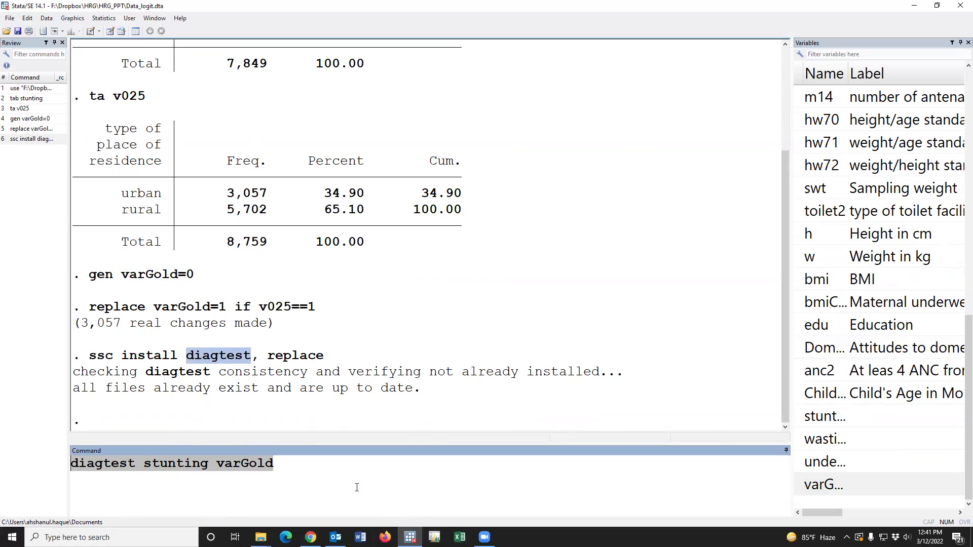
pyautogui.click(124, 488)
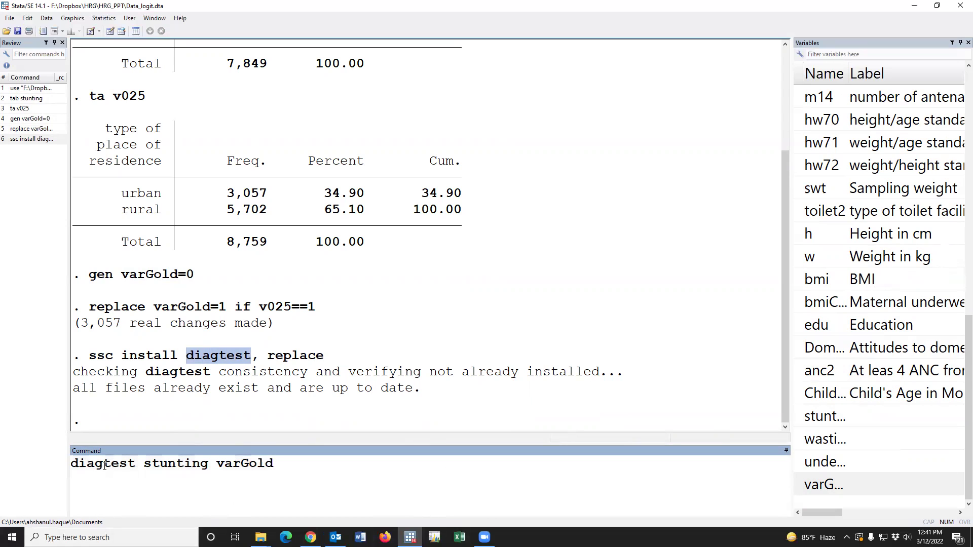
pyautogui.doubleClick(104, 465)
pyautogui.click(173, 482)
pyautogui.doubleClick(175, 485)
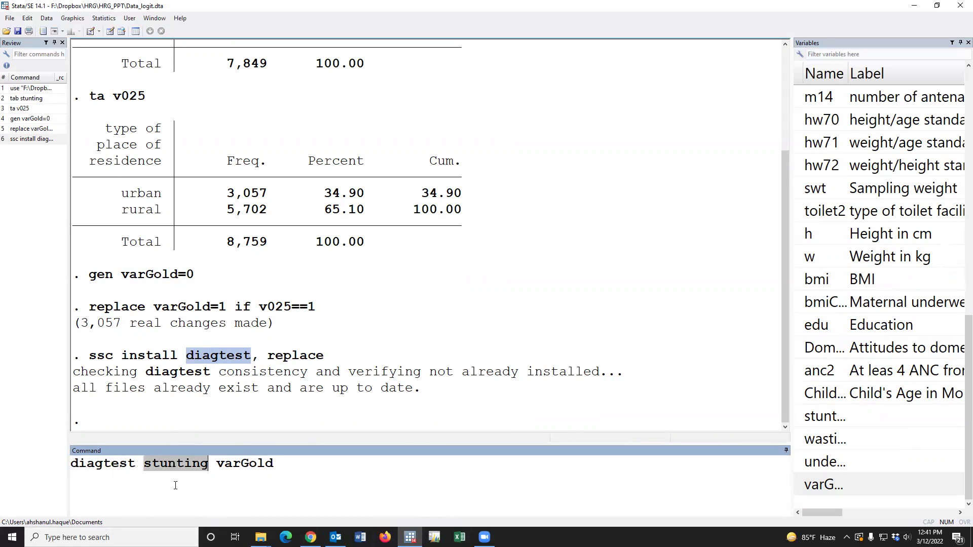
pyautogui.click(240, 463)
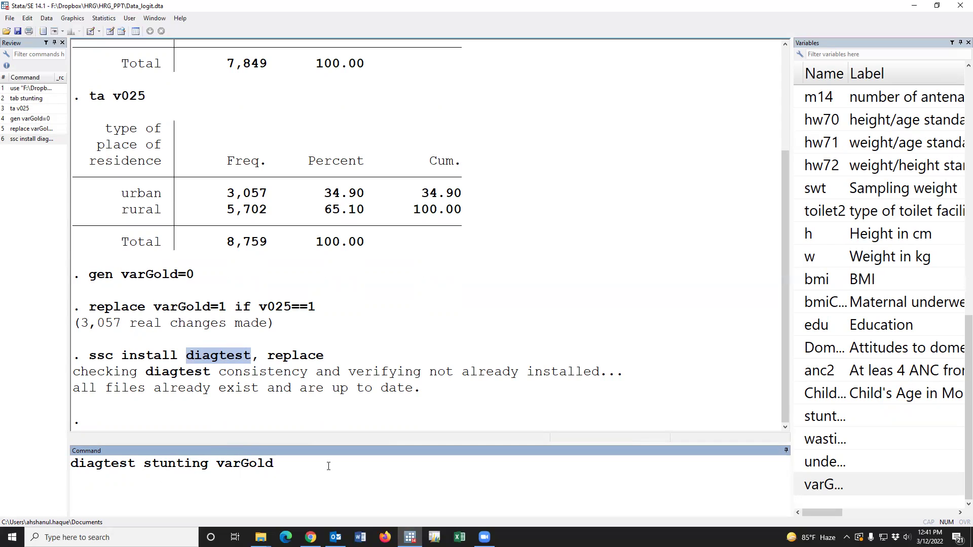
pyautogui.press('Return')
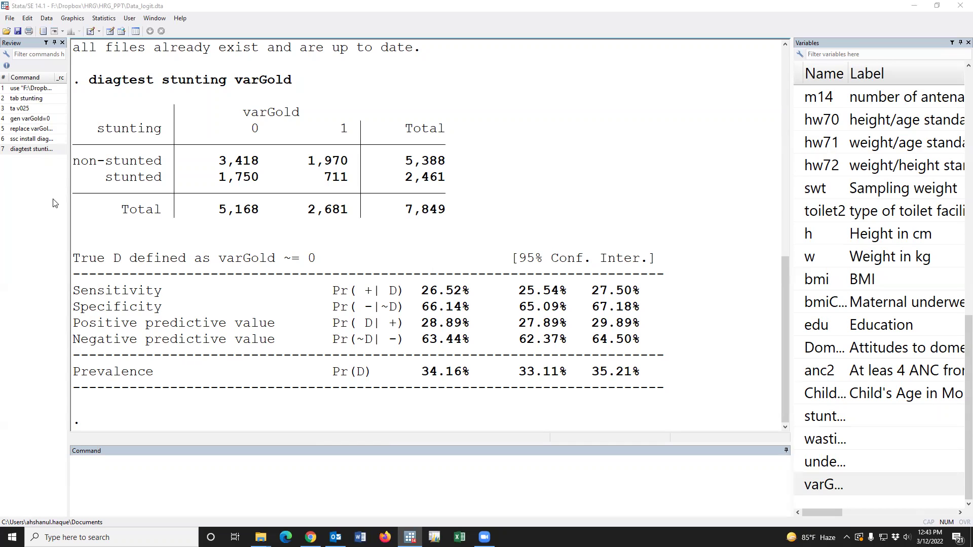
# Recall the diagtest command from Review, then load ssc install diagtest, replace into the Command box.
pyautogui.click(41, 149)
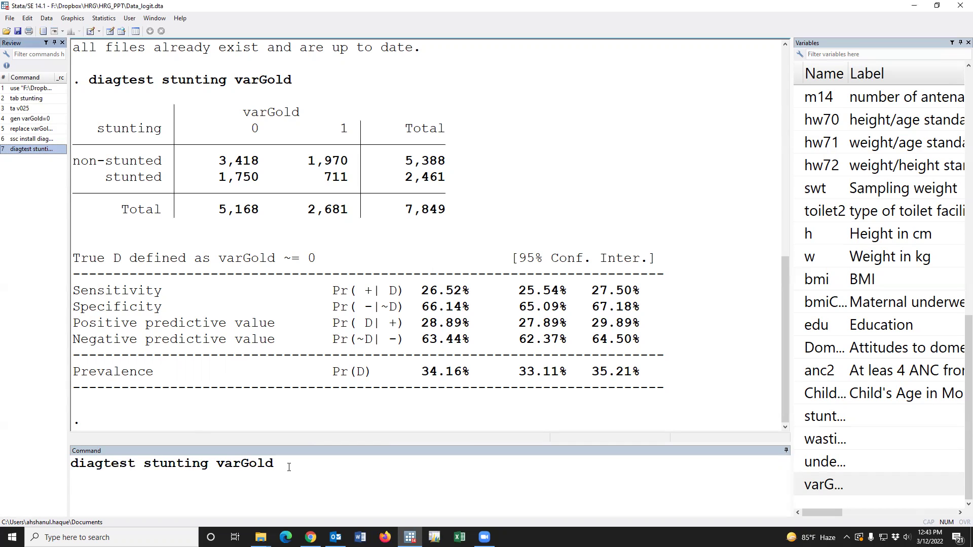
pyautogui.moveTo(289, 467); pyautogui.dragTo(4, 464)
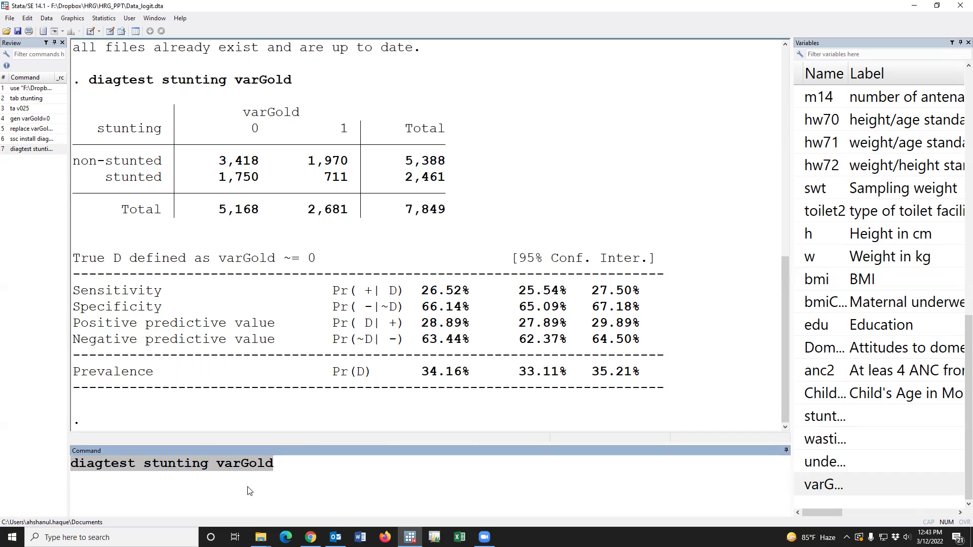
pyautogui.click(193, 448)
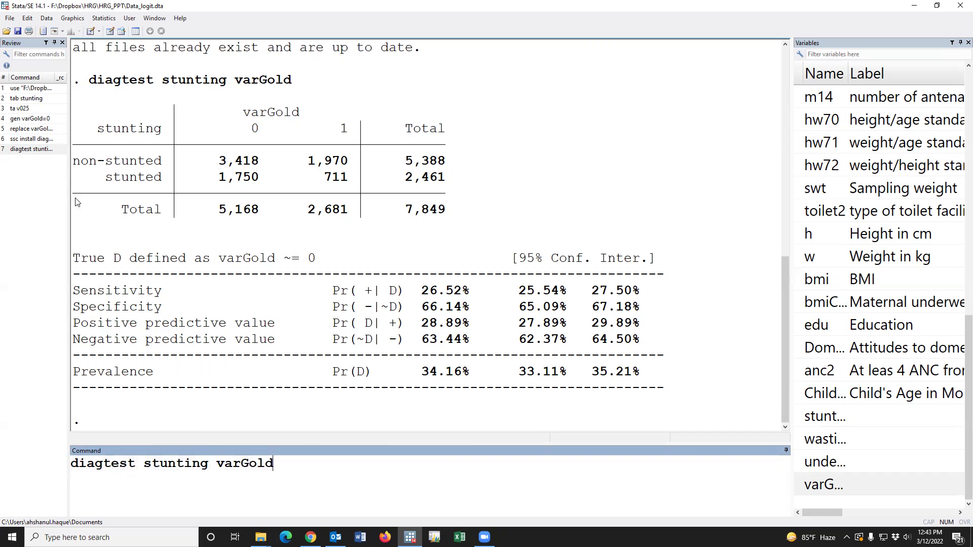
pyautogui.click(48, 142)
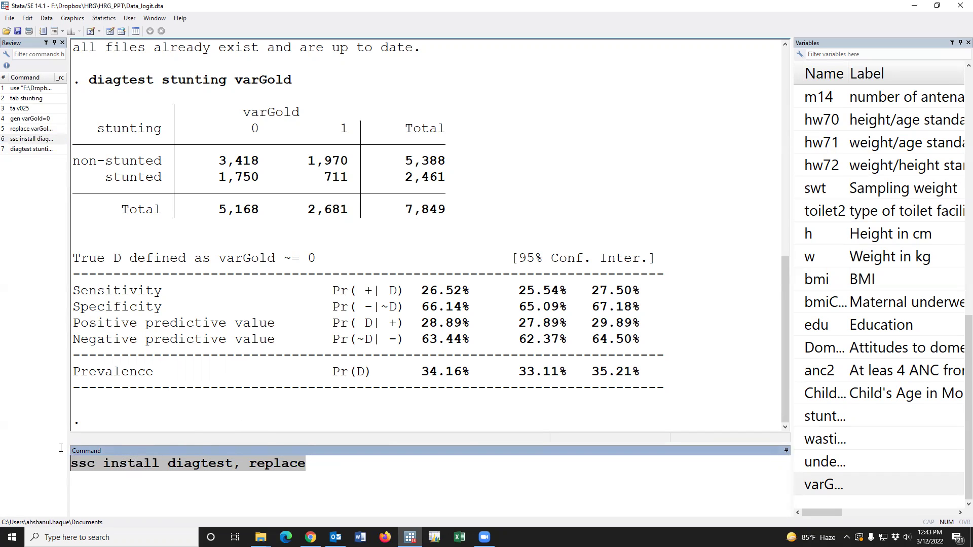